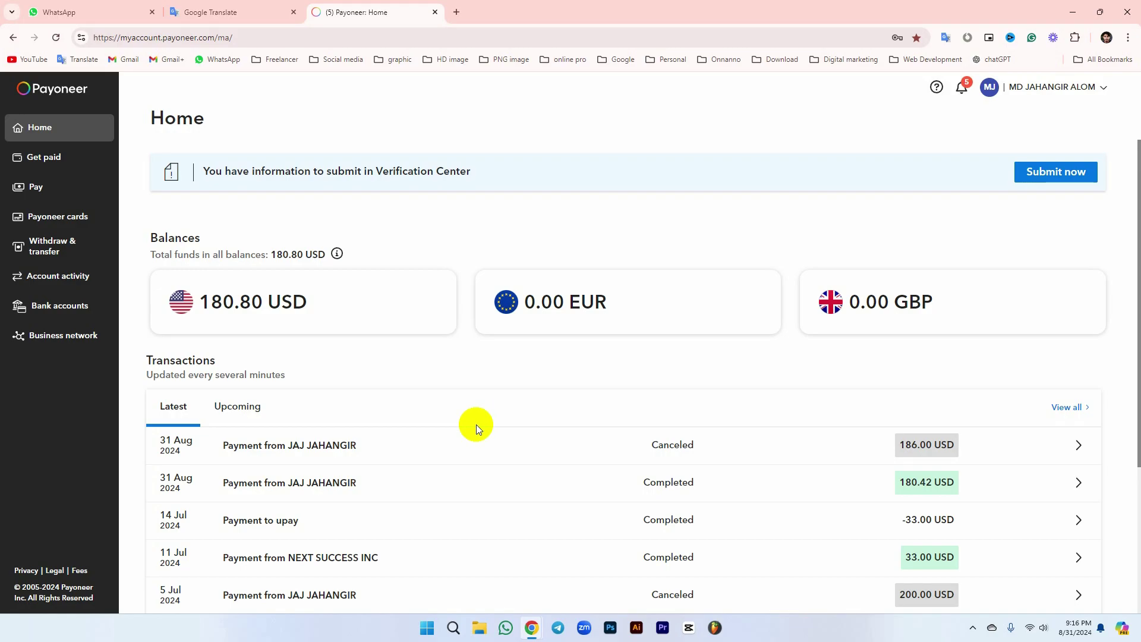
Step: Open Payoneer's Pay page from the Home page sidebar
{"action": "scroll", "coordinate": [472, 425], "scroll_direction": "down", "scroll_amount": 4}
{"action": "scroll", "coordinate": [471, 428], "scroll_direction": "up", "scroll_amount": 4}
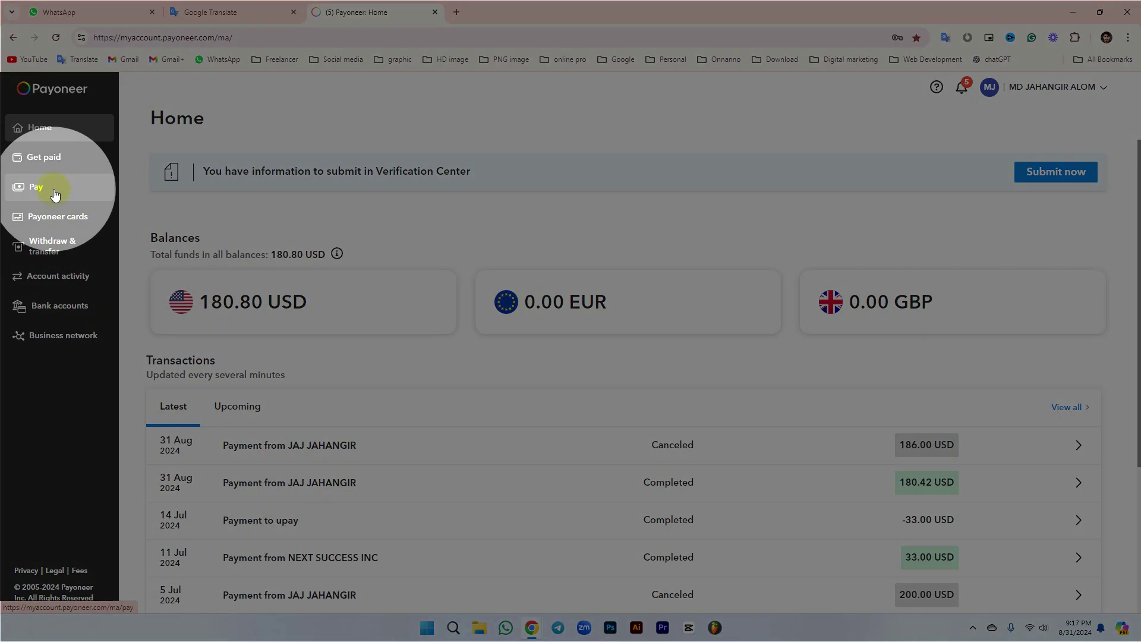
{"action": "left_click", "coordinate": [46, 190]}
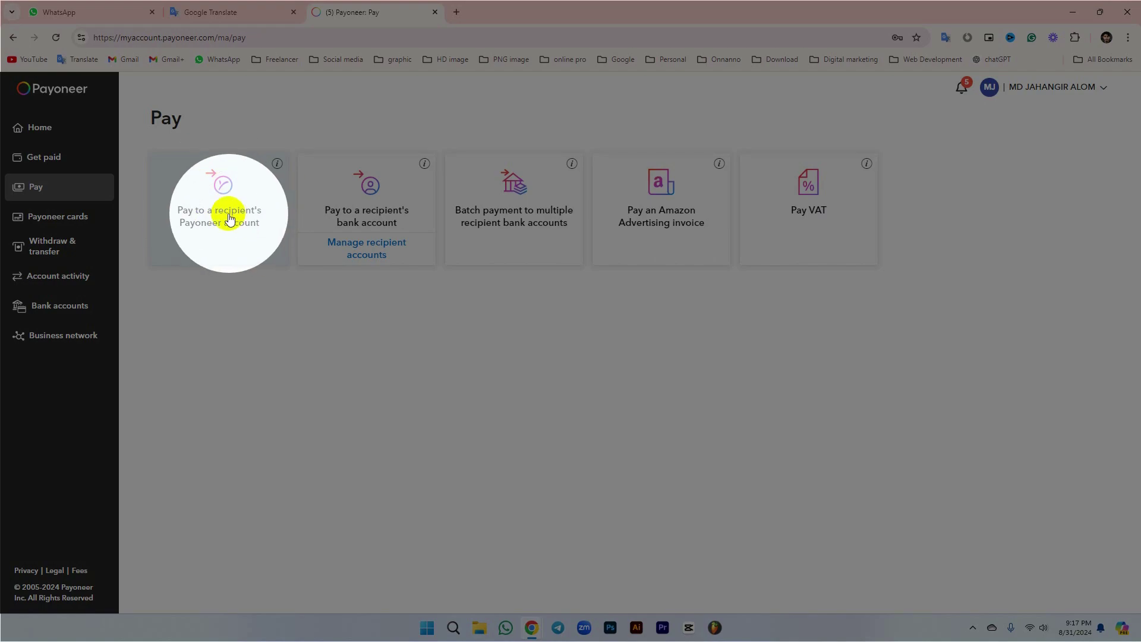
Step: Start a payment to a Payoneer account, replacing the recipient with the copied e-mail address
{"action": "left_click", "coordinate": [229, 219]}
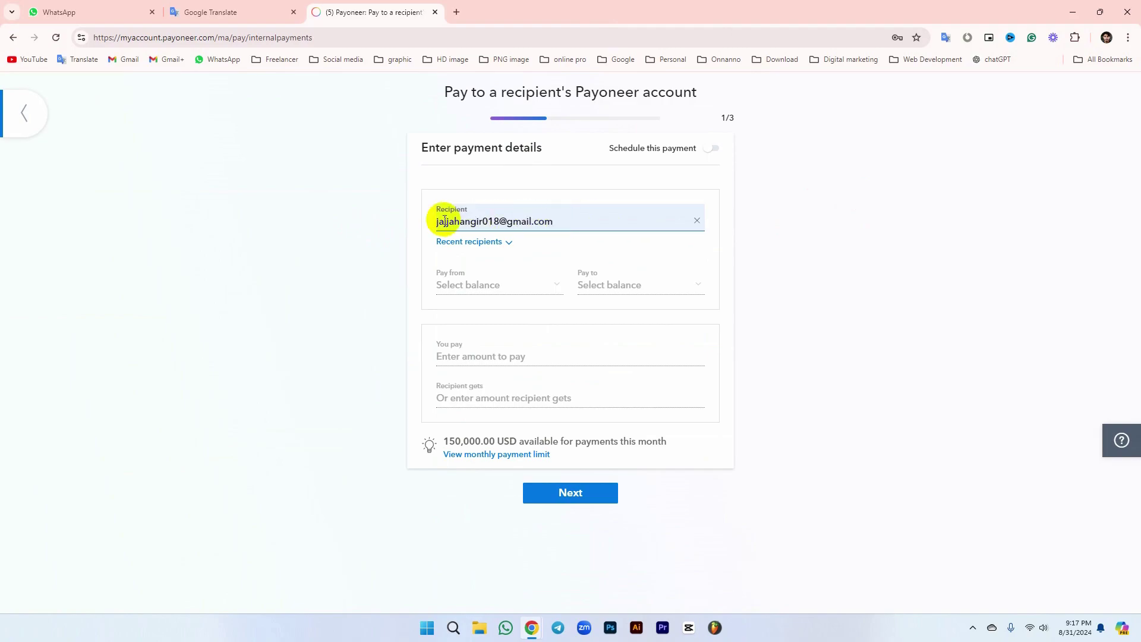
{"action": "left_click", "coordinate": [550, 221]}
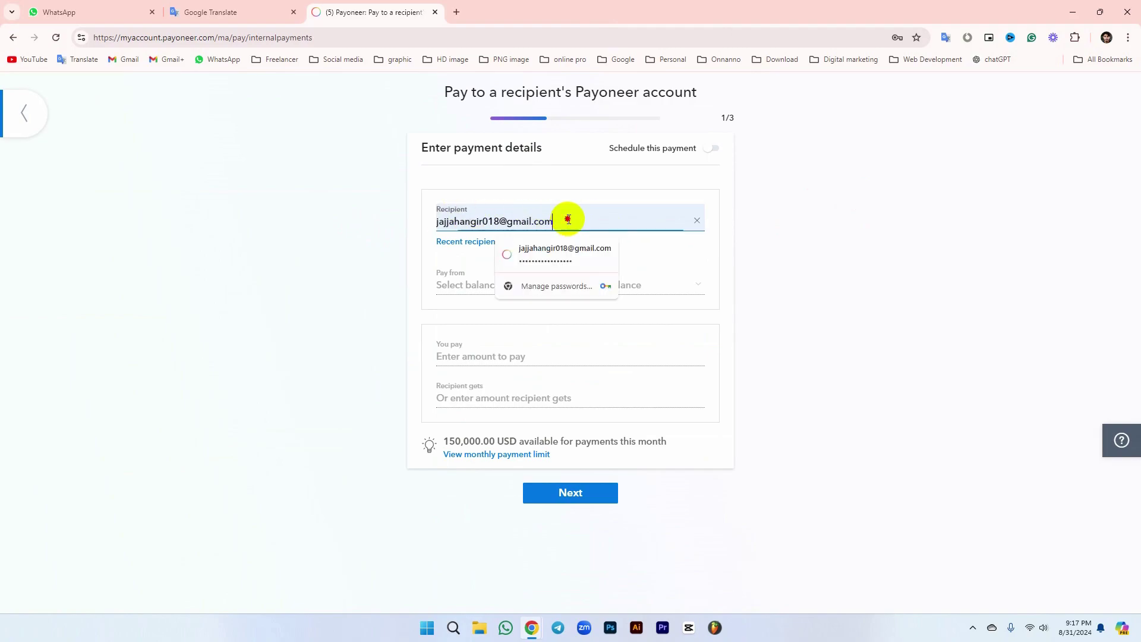
{"action": "left_click", "coordinate": [697, 221]}
{"action": "key", "text": "super+v"}
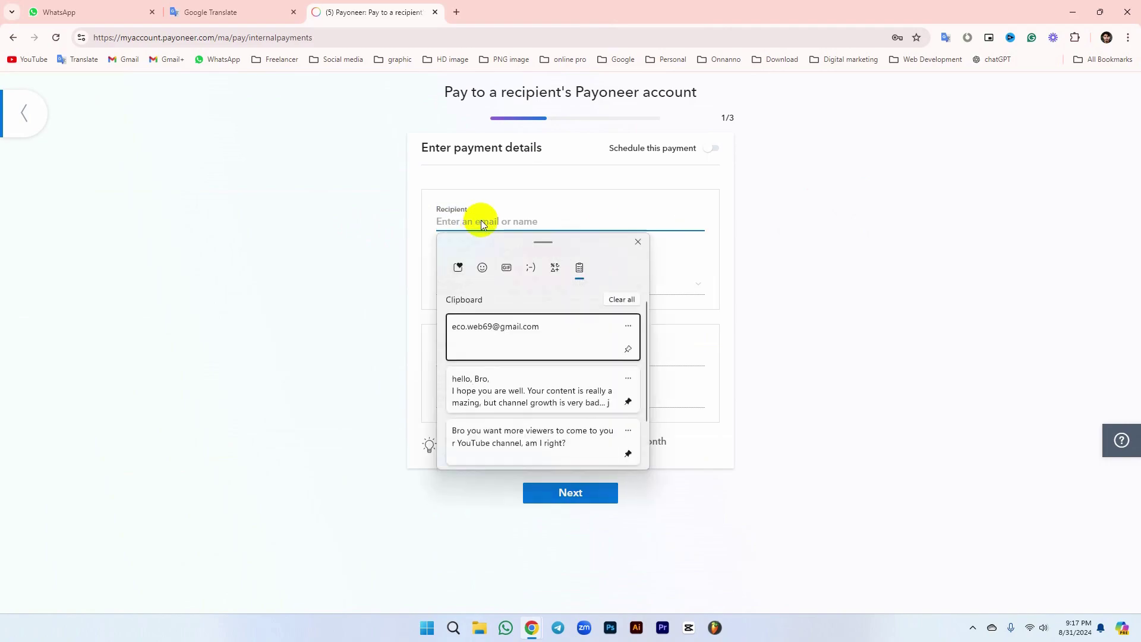
{"action": "left_click", "coordinate": [505, 339]}
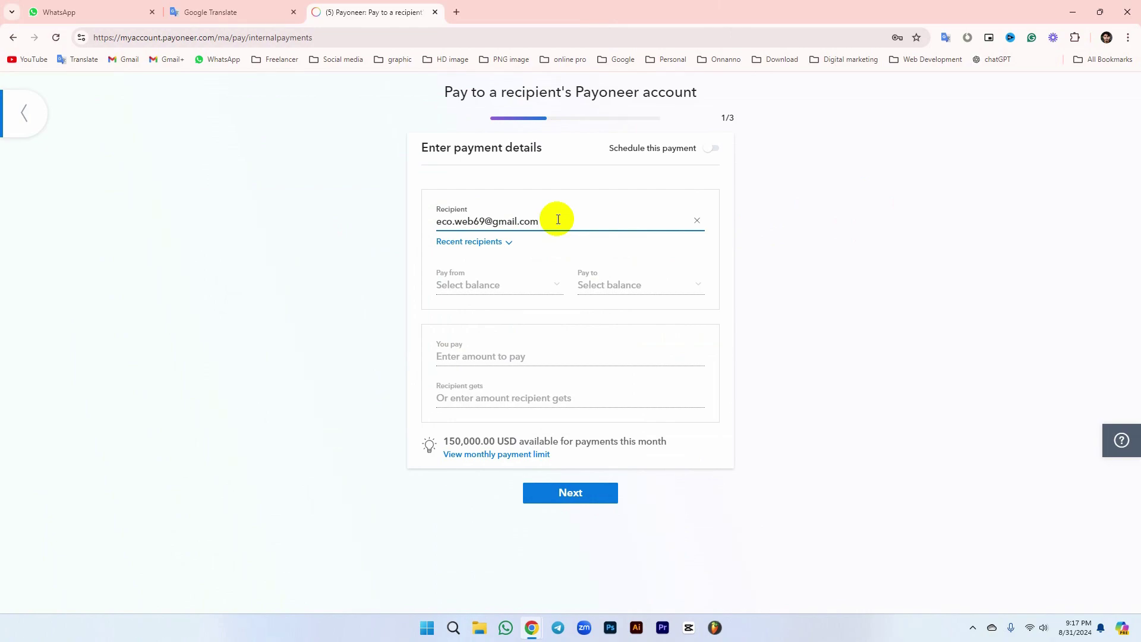
{"action": "left_click", "coordinate": [554, 286]}
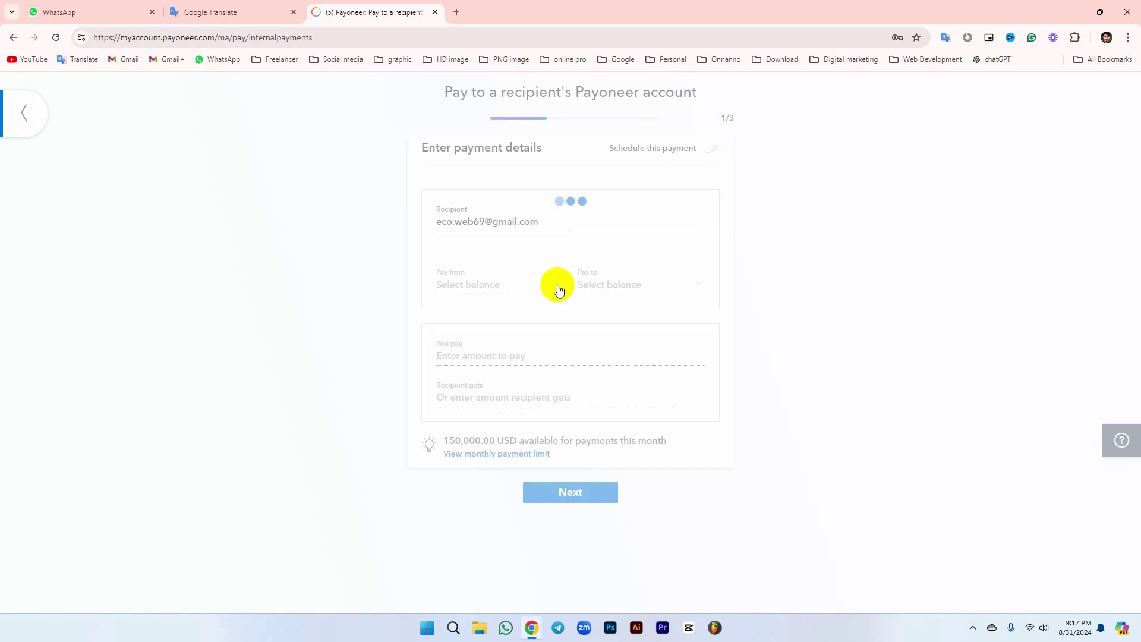
Step: Pay 180 from the USD balance and proceed to the payment description step
{"action": "left_click", "coordinate": [557, 286]}
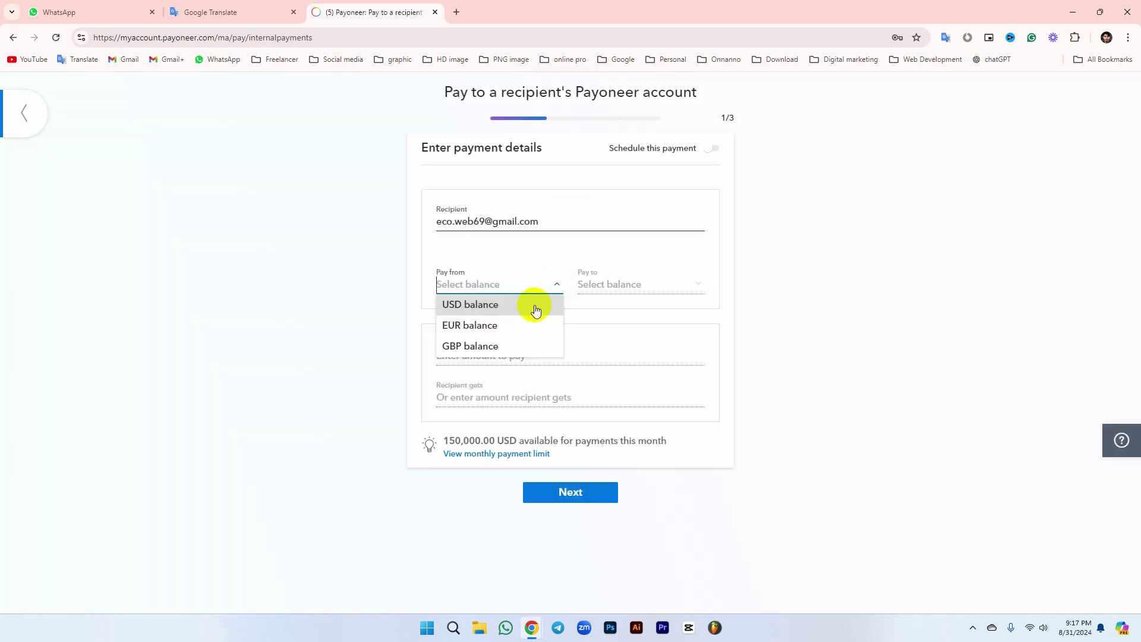
{"action": "left_click", "coordinate": [535, 310]}
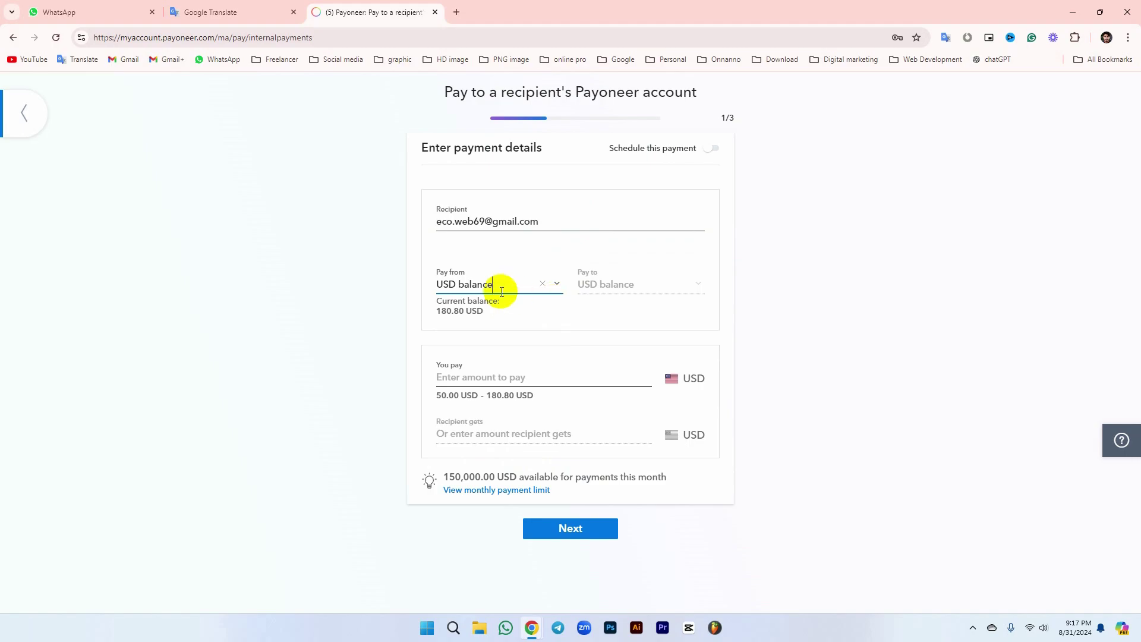
{"action": "left_click", "coordinate": [556, 284]}
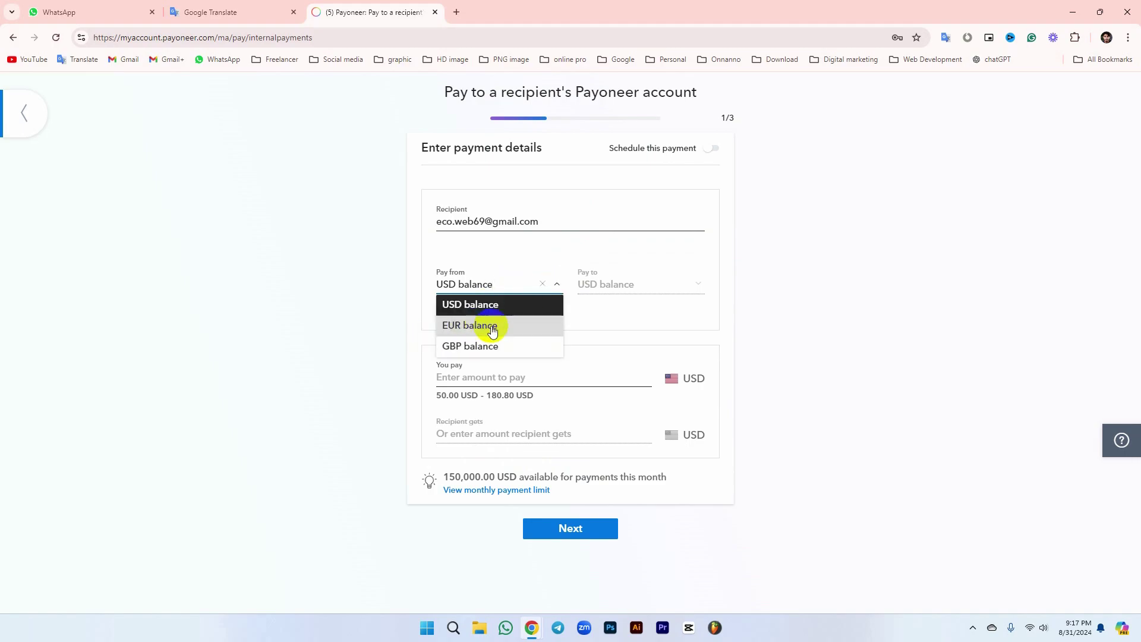
{"action": "left_click", "coordinate": [604, 321]}
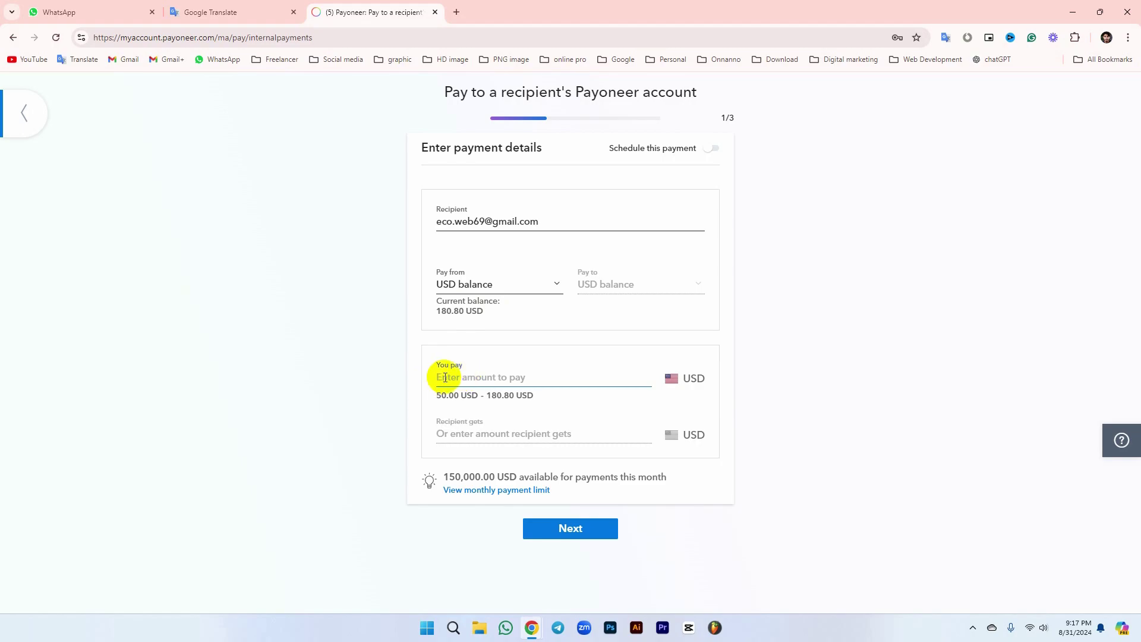
{"action": "left_click", "coordinate": [496, 378]}
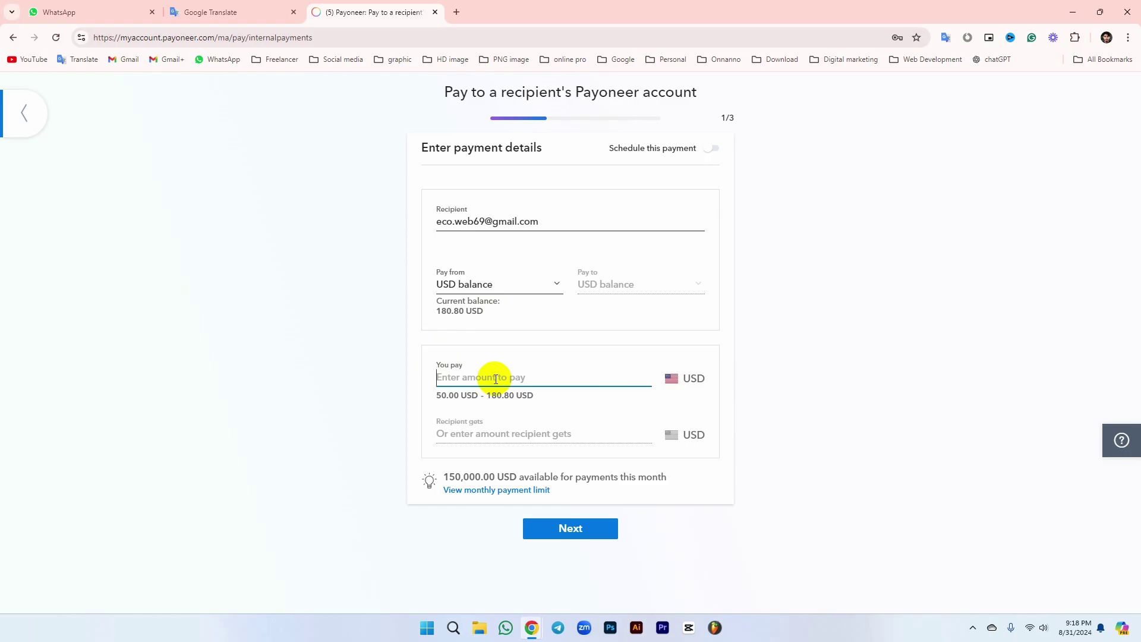
{"action": "type", "text": "180"}
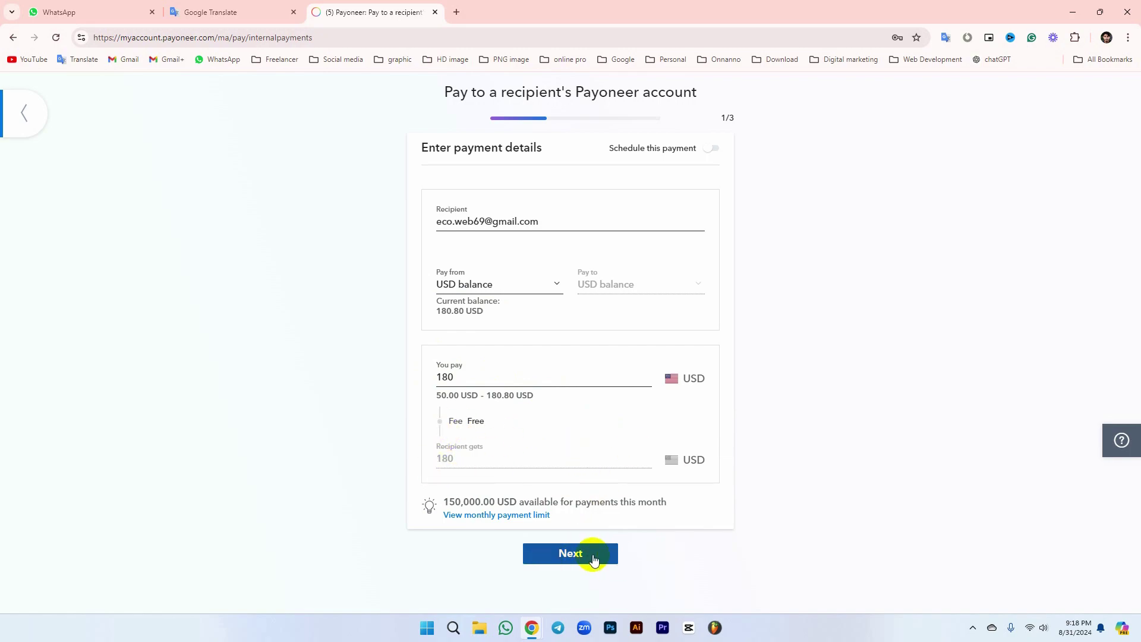
{"action": "left_click", "coordinate": [565, 559]}
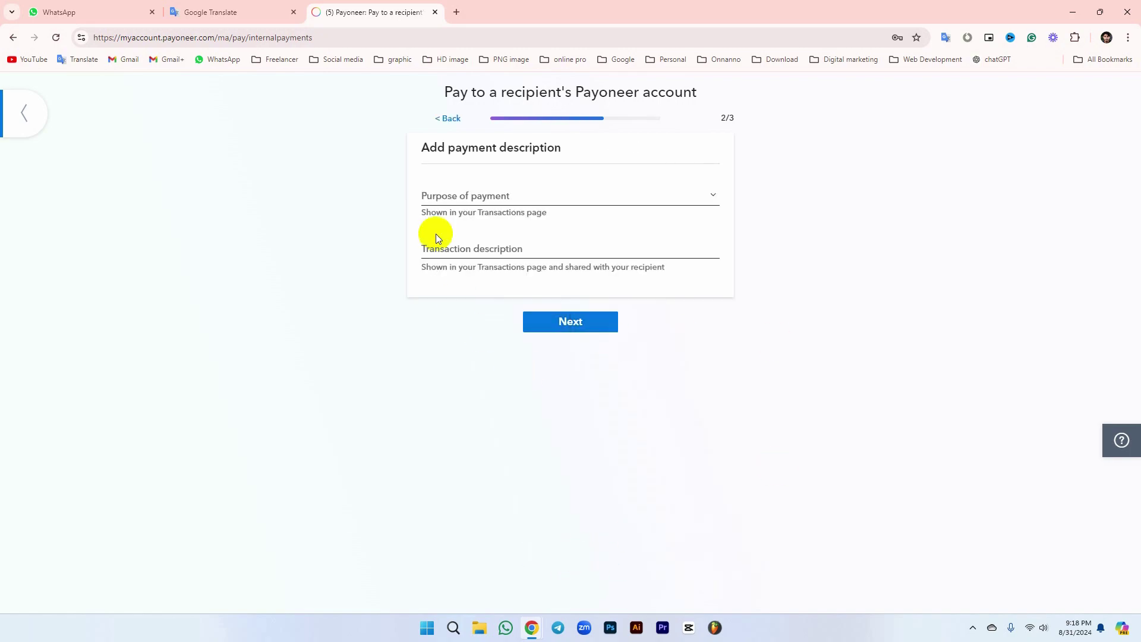
Step: Paste 'Advertising Services' into the payment form and move to the transaction description
{"action": "left_click", "coordinate": [525, 199]}
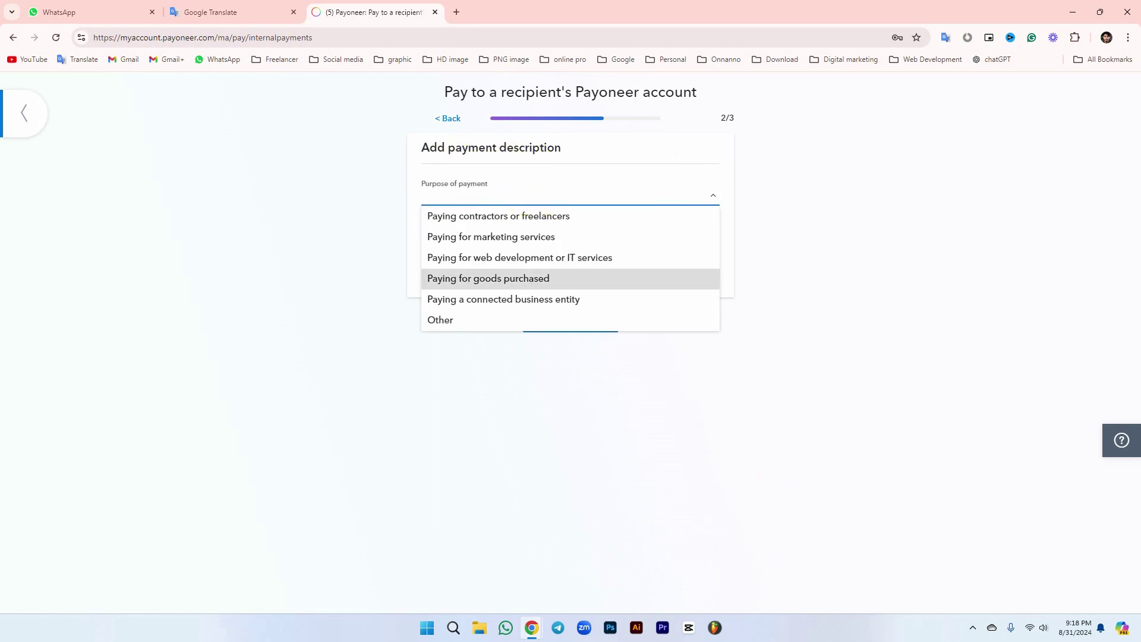
{"action": "key", "text": "Escape"}
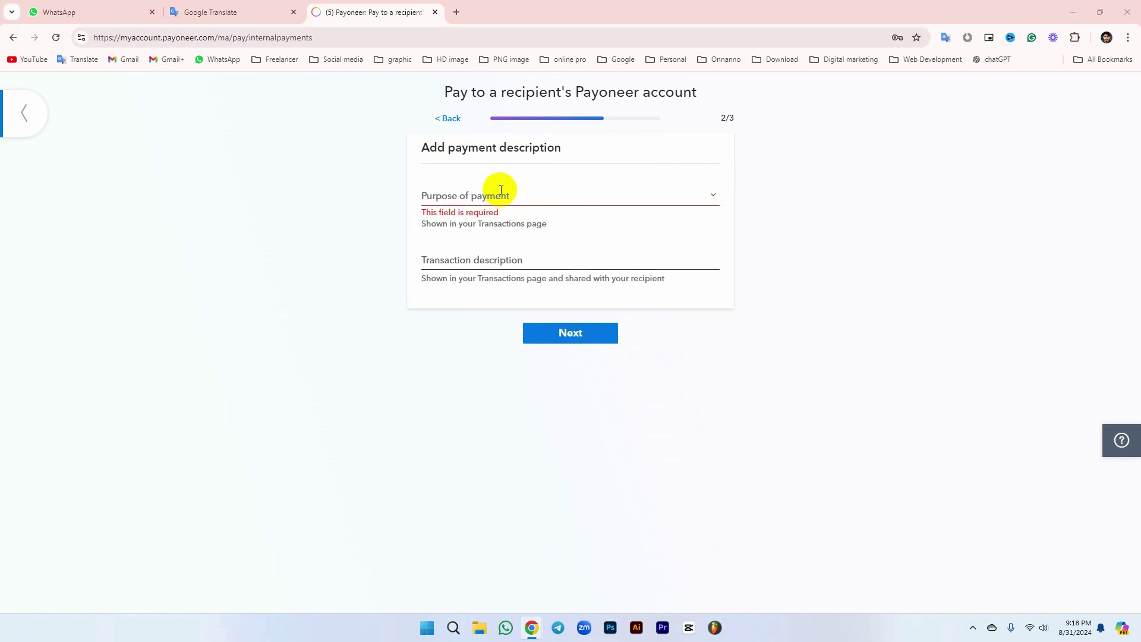
{"action": "left_click", "coordinate": [503, 199]}
{"action": "type", "text": "Advertising Services"}
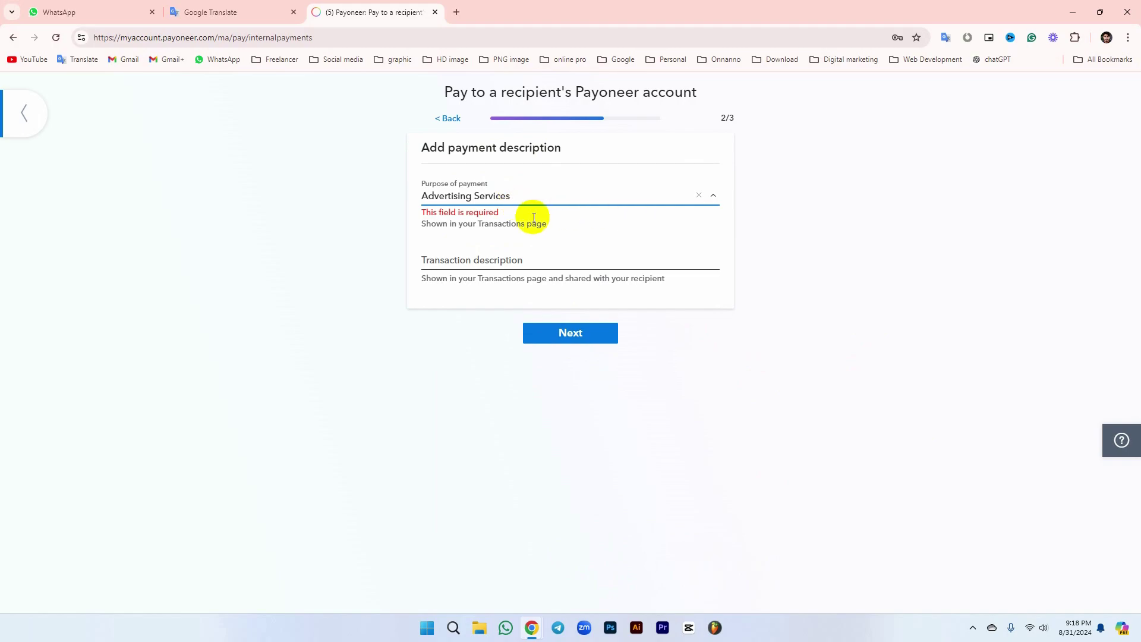
{"action": "left_click", "coordinate": [504, 260]}
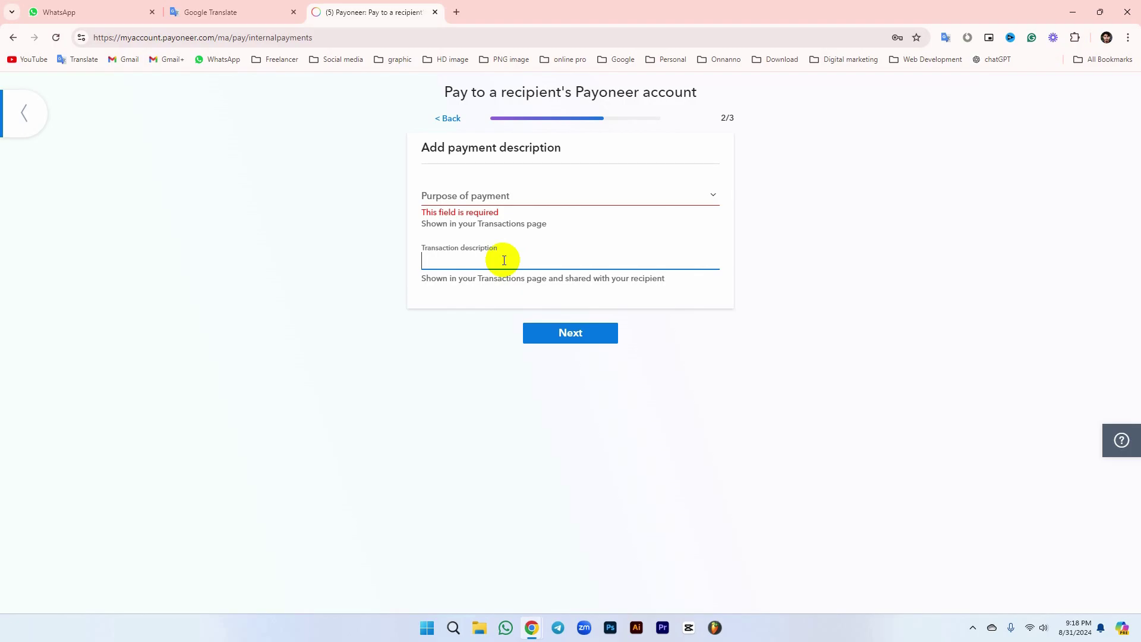
Step: Select 'Paying for marketing services' as the purpose and proceed to the review step
{"action": "left_click", "coordinate": [714, 196]}
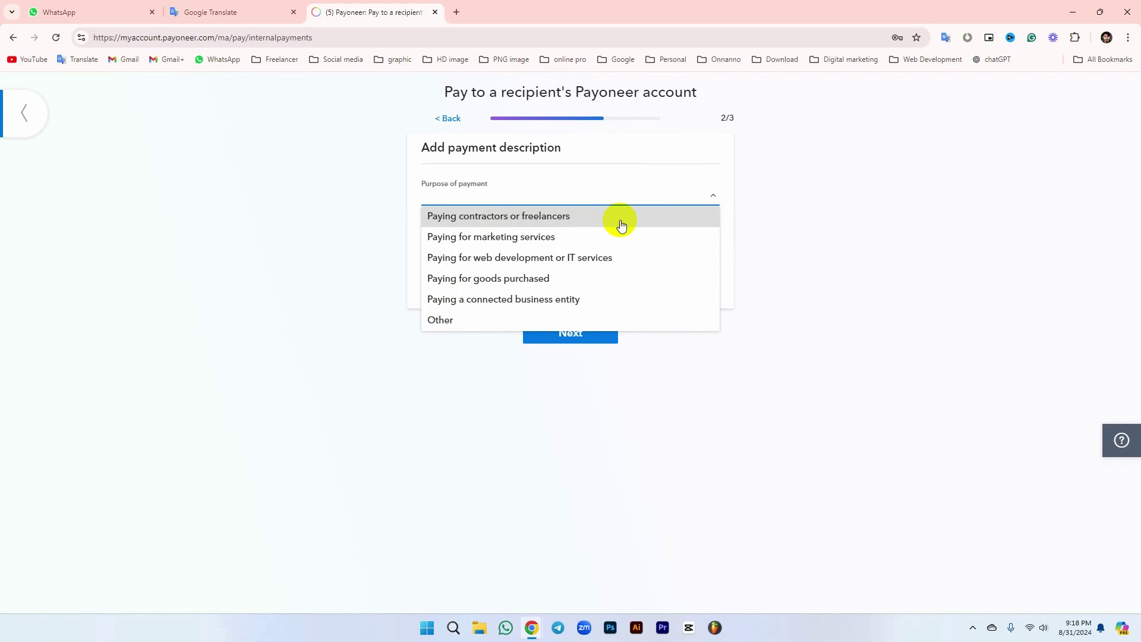
{"action": "left_click", "coordinate": [581, 237]}
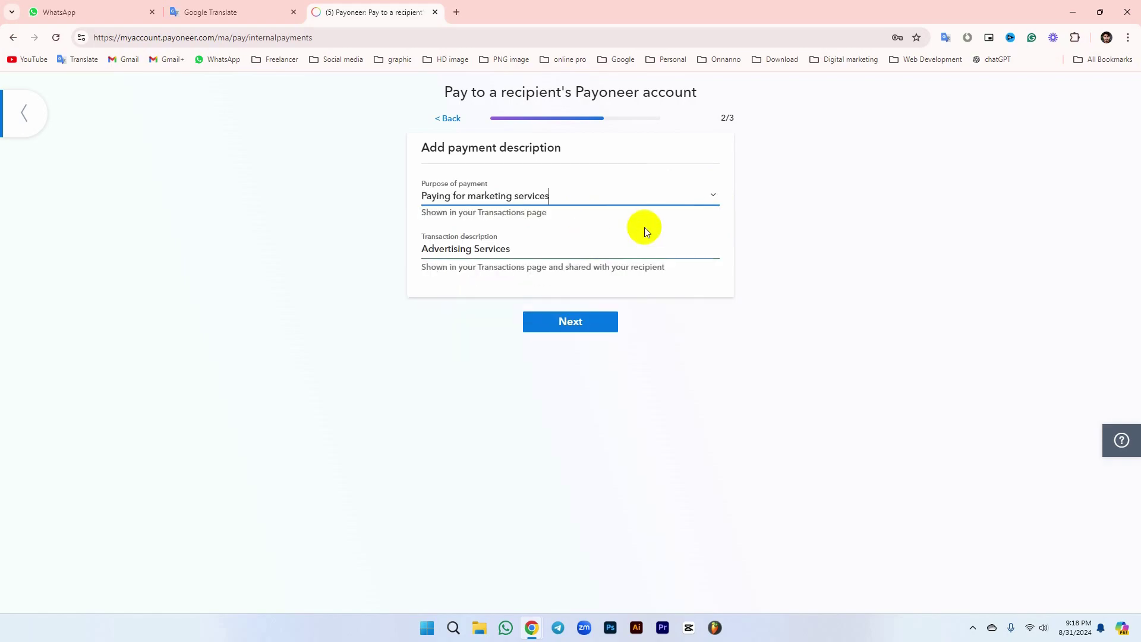
{"action": "left_click", "coordinate": [577, 231]}
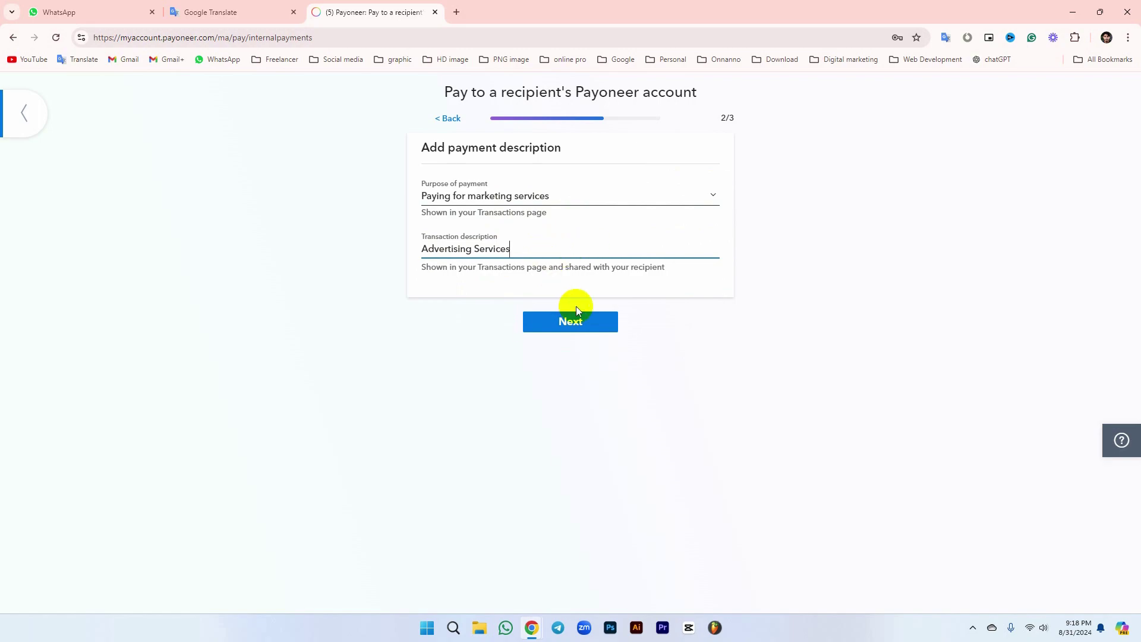
{"action": "left_click", "coordinate": [595, 321]}
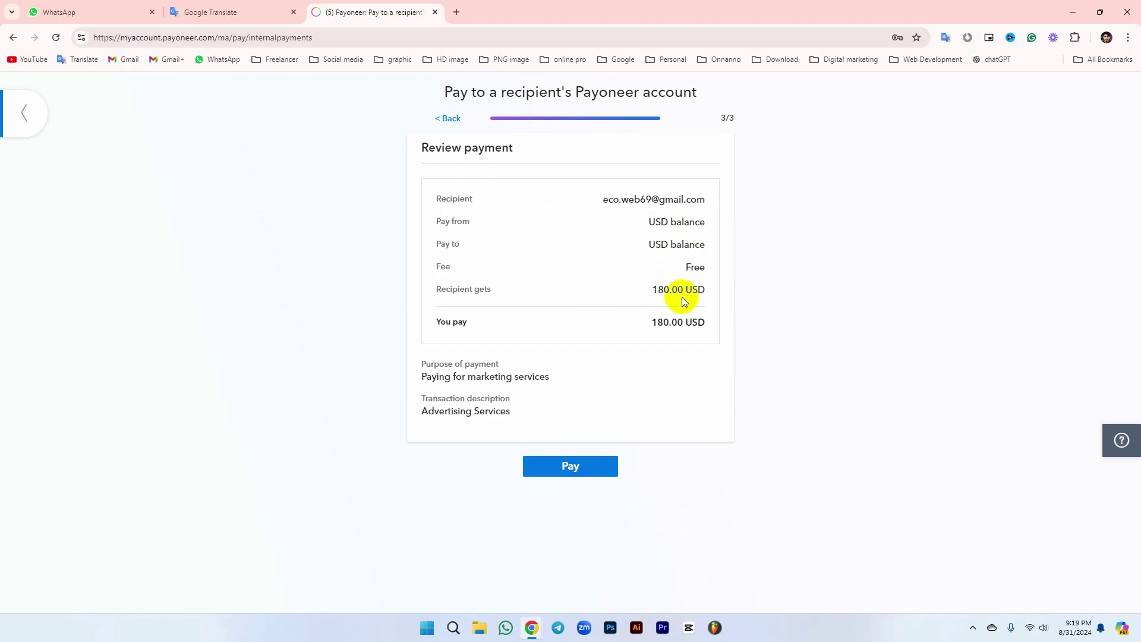
Step: Submit the reviewed 180.00 USD payment with Pay
{"action": "left_click", "coordinate": [586, 473]}
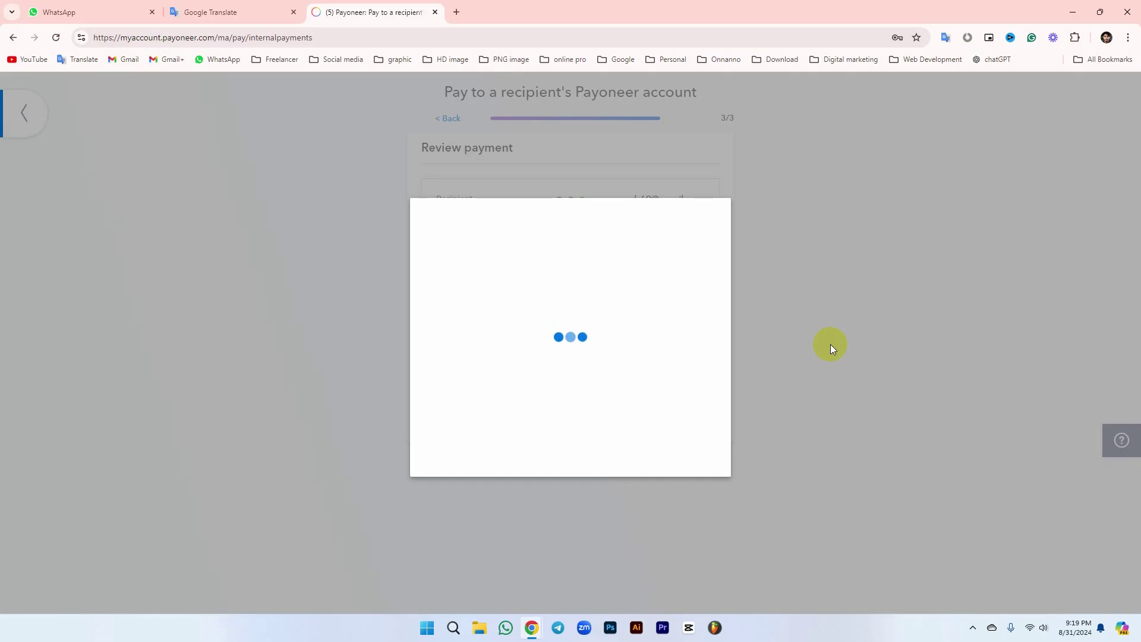
Step: Request the verification code by SMS, enter the received code, and submit it
{"action": "left_click", "coordinate": [554, 428]}
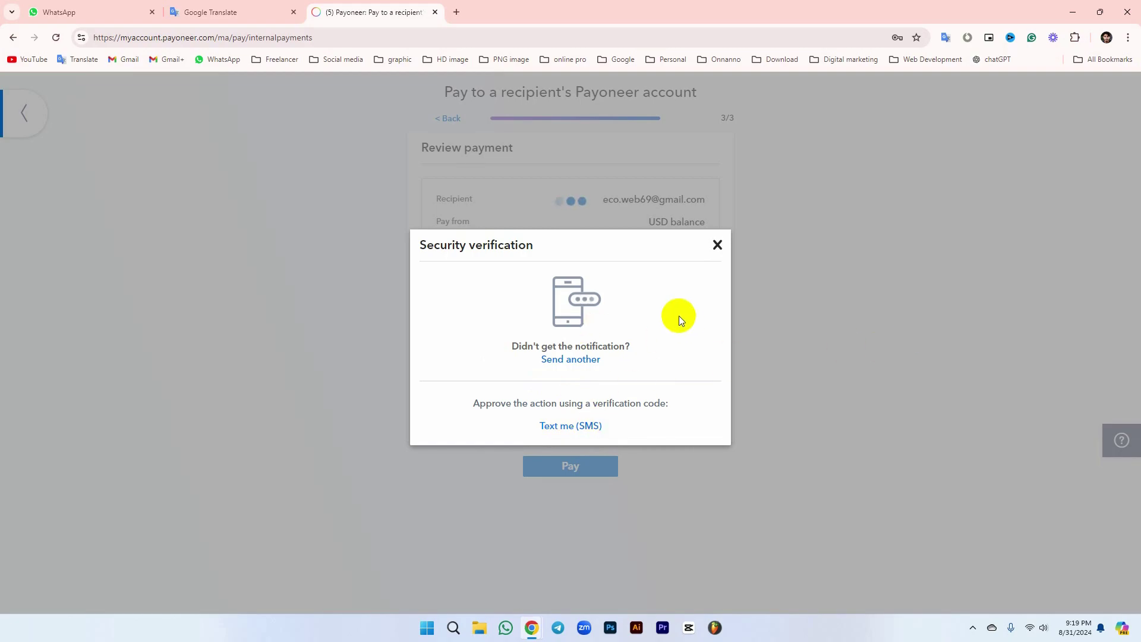
{"action": "left_click", "coordinate": [537, 349]}
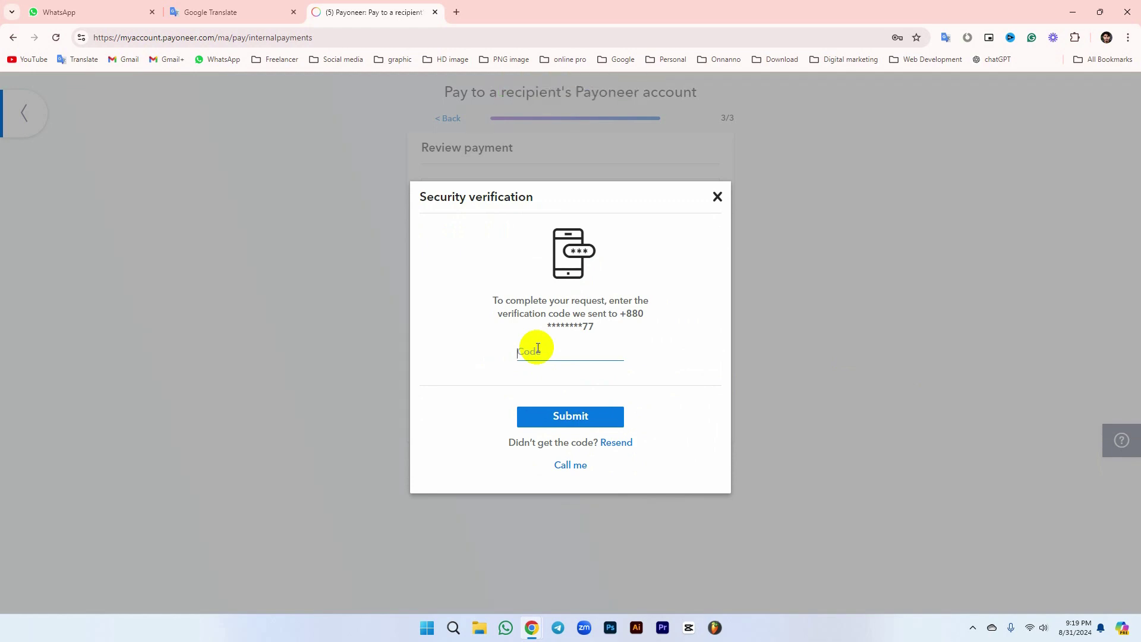
{"action": "left_click", "coordinate": [591, 418]}
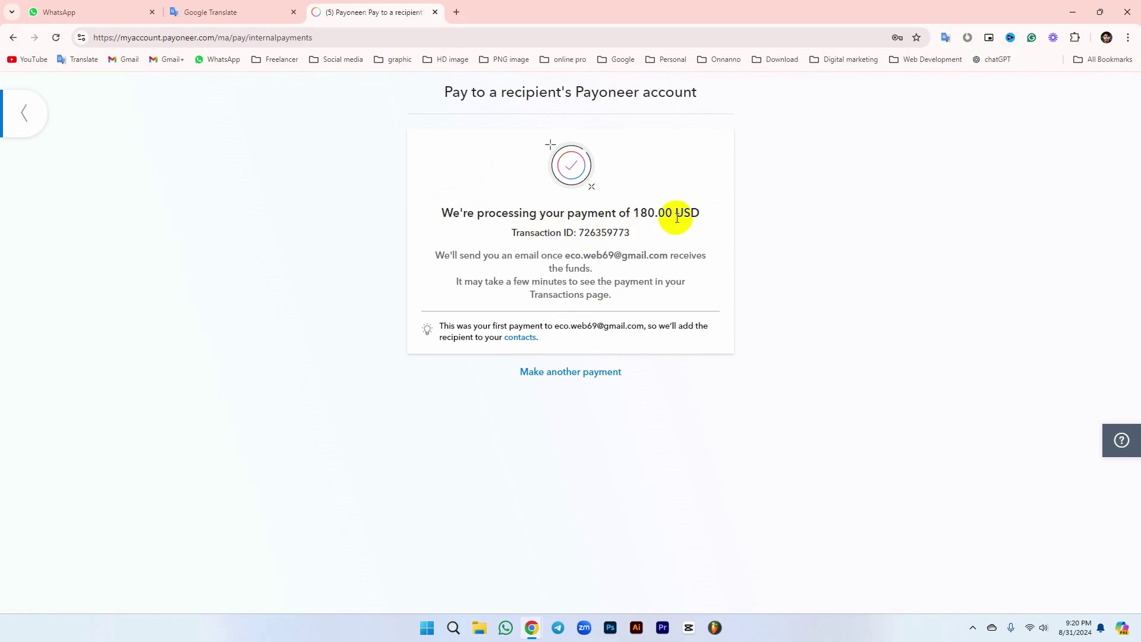
Step: Load Gmail in a new tab, then return to the Payoneer tab and its Home page
{"action": "left_click", "coordinate": [456, 12]}
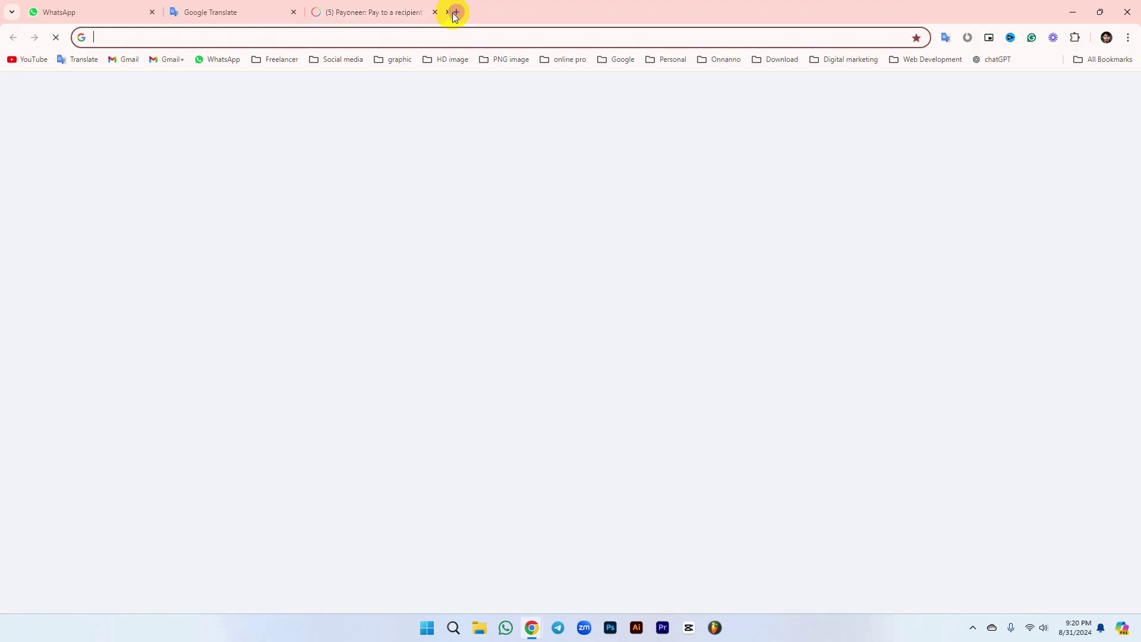
{"action": "left_click", "coordinate": [173, 57]}
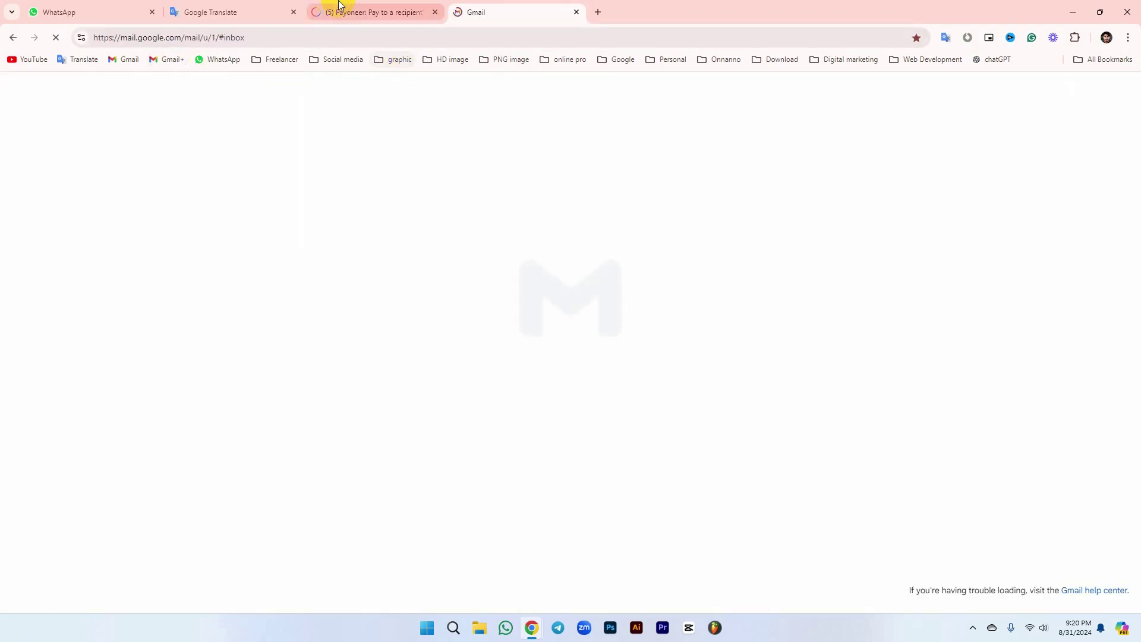
{"action": "left_click", "coordinate": [339, 9]}
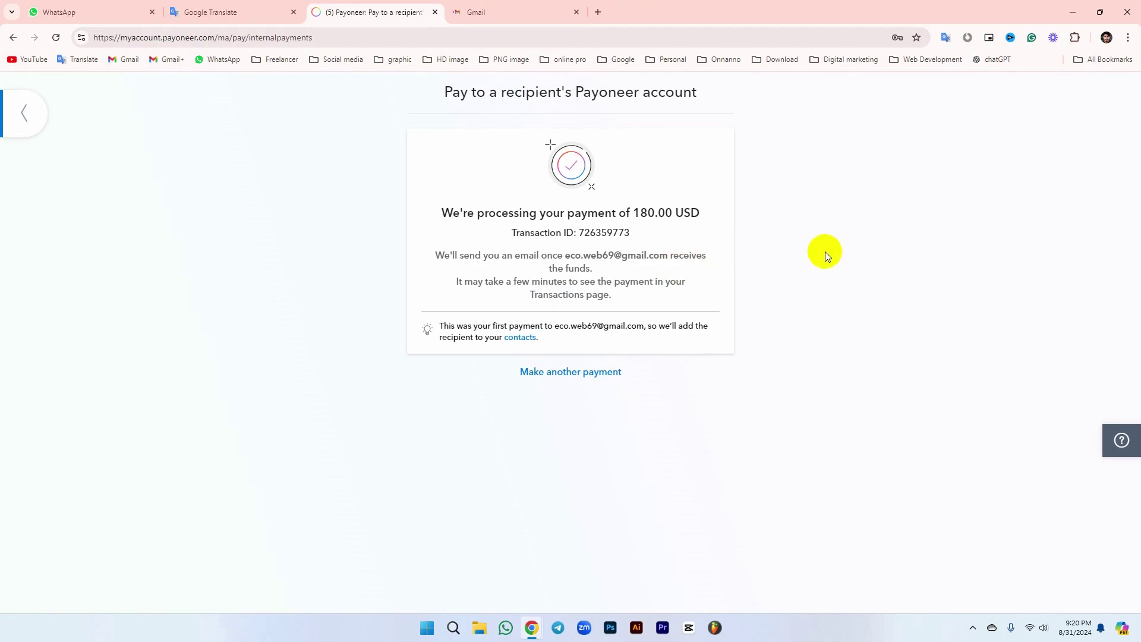
{"action": "left_click", "coordinate": [13, 36]}
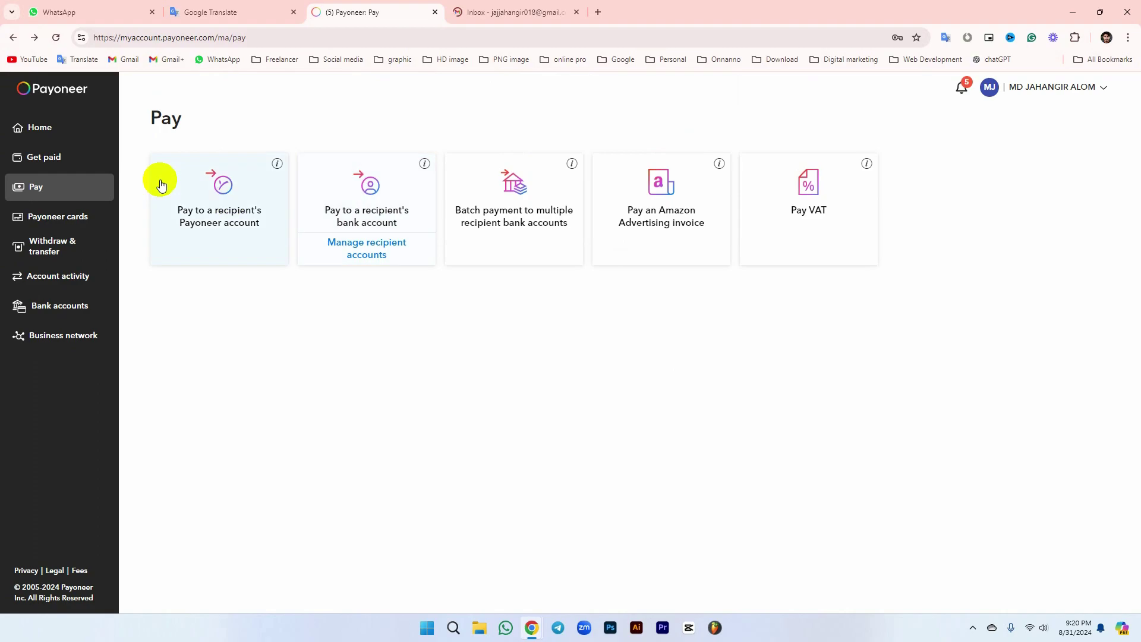
{"action": "left_click", "coordinate": [40, 128]}
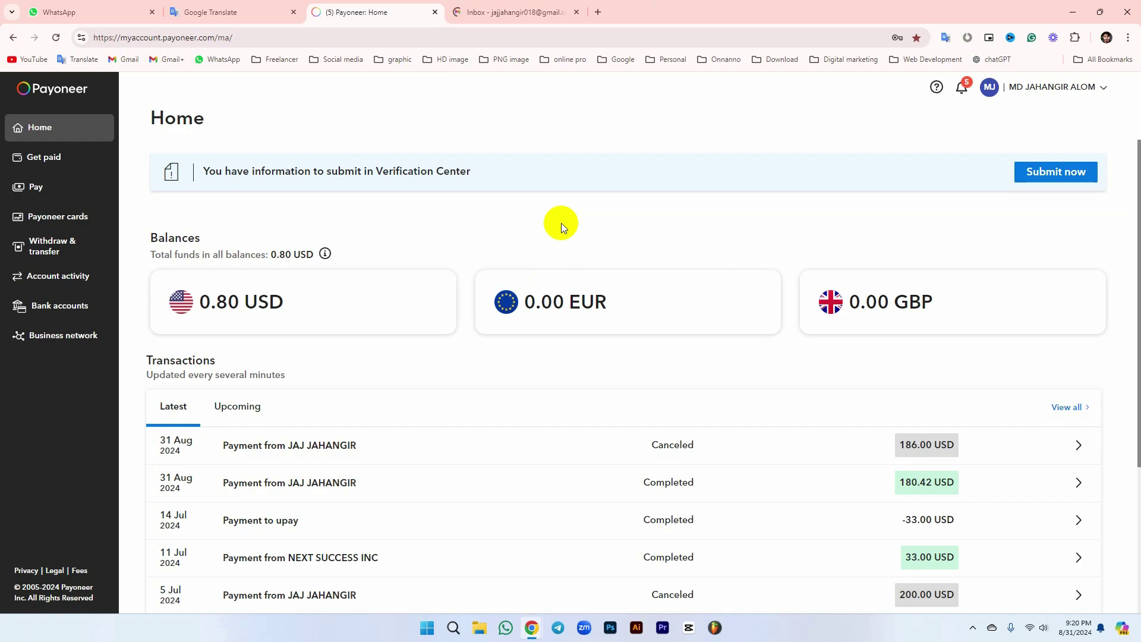
Step: Check the 0.80 USD balance and recent transactions on Home, then switch to the Gmail tab
{"action": "scroll", "coordinate": [557, 232], "scroll_direction": "down", "scroll_amount": 2}
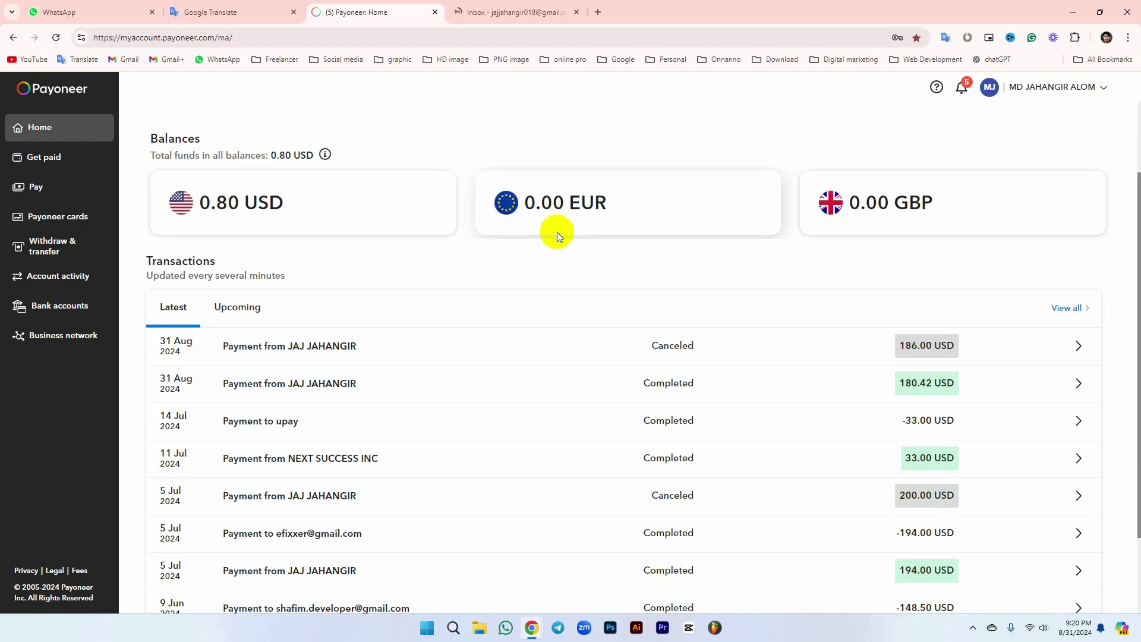
{"action": "scroll", "coordinate": [464, 281], "scroll_direction": "up", "scroll_amount": 2}
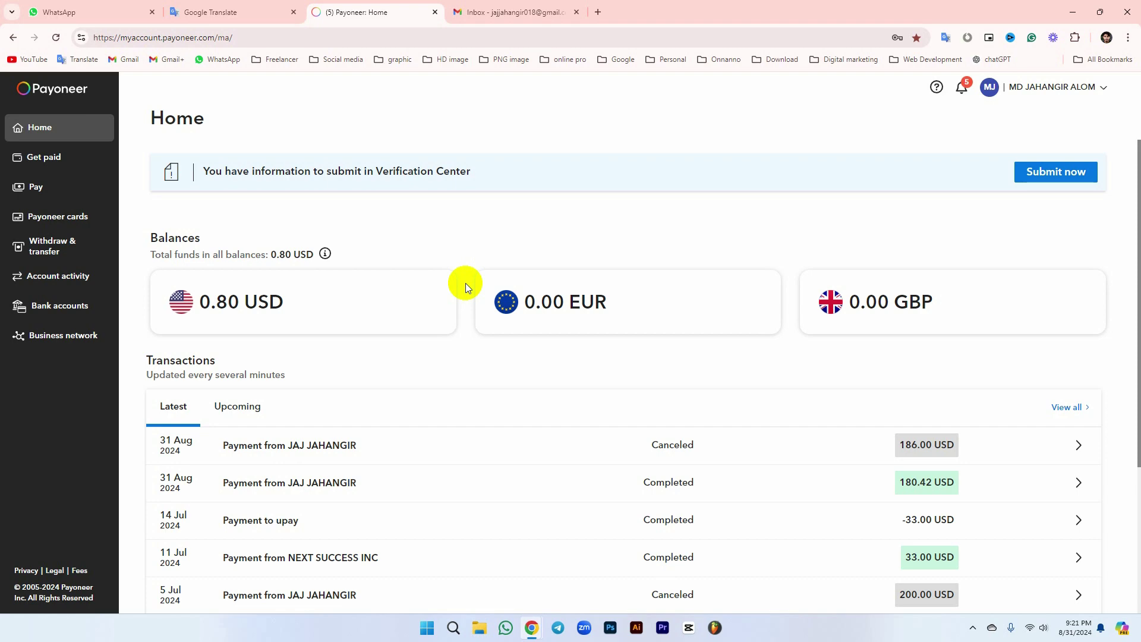
{"action": "scroll", "coordinate": [466, 283], "scroll_direction": "down", "scroll_amount": 2}
{"action": "scroll", "coordinate": [465, 284], "scroll_direction": "up", "scroll_amount": 2}
{"action": "left_click", "coordinate": [469, 12]}
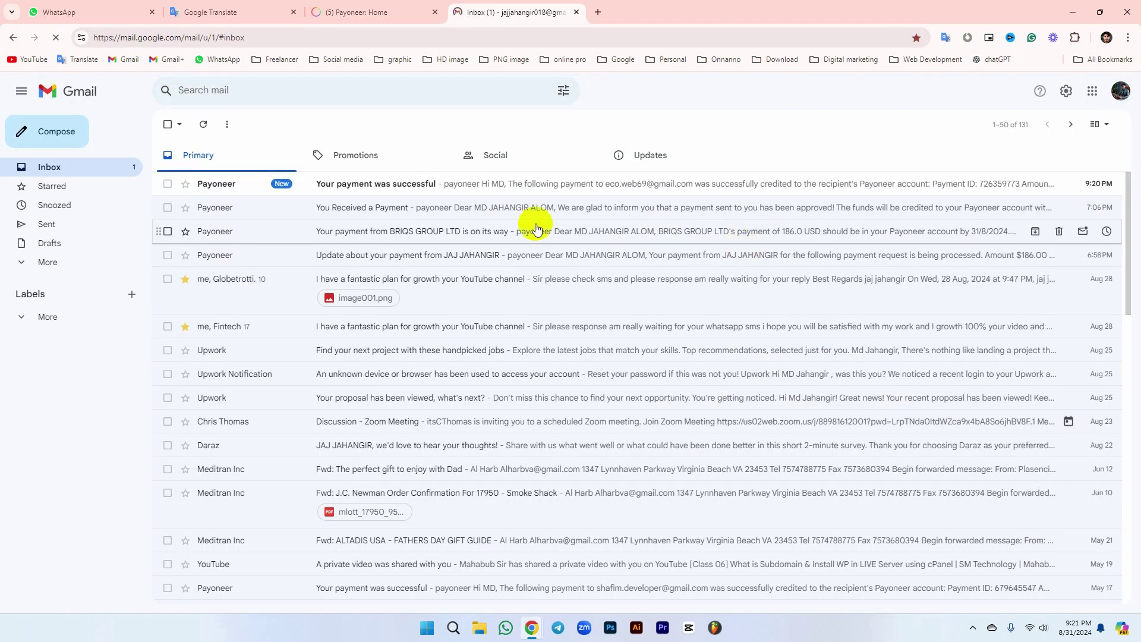
Step: Read the 'Your payment was successful' email showing 180.00 USD credited, 0.00 USD fee, then return to Payoneer
{"action": "left_click", "coordinate": [435, 189]}
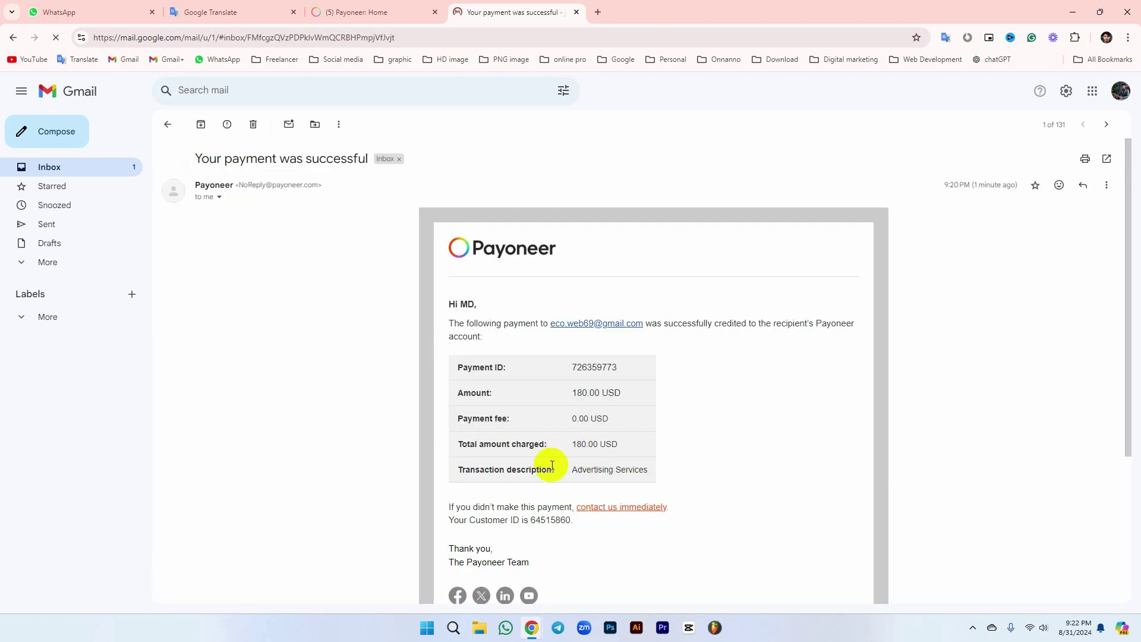
{"action": "scroll", "coordinate": [523, 428], "scroll_direction": "down", "scroll_amount": 2}
{"action": "scroll", "coordinate": [591, 360], "scroll_direction": "up", "scroll_amount": 2}
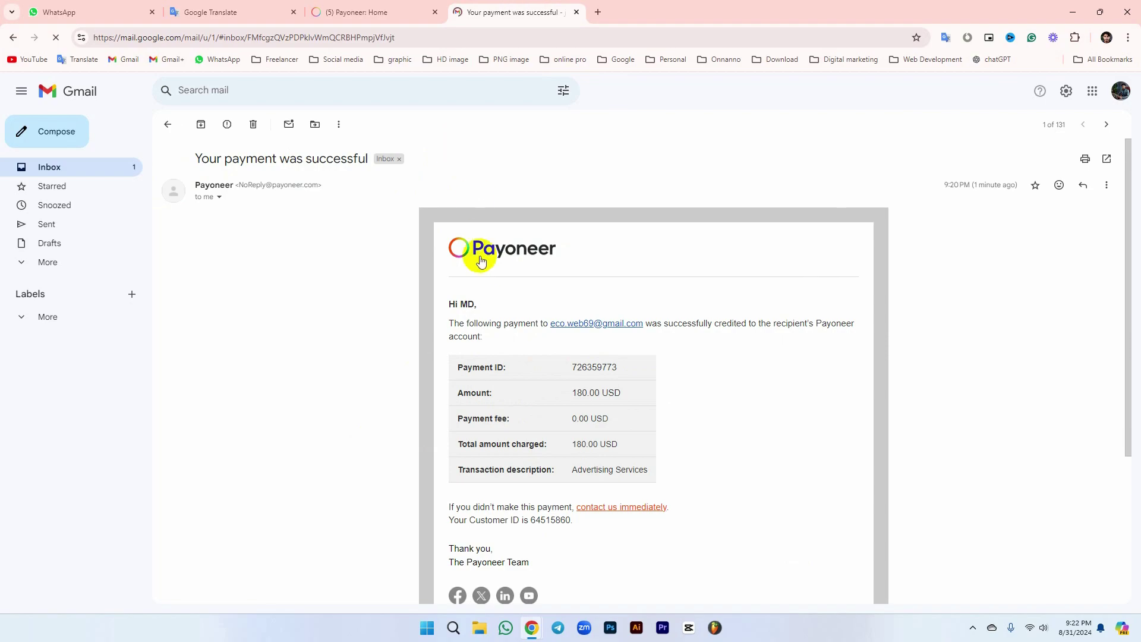
{"action": "left_click", "coordinate": [374, 12]}
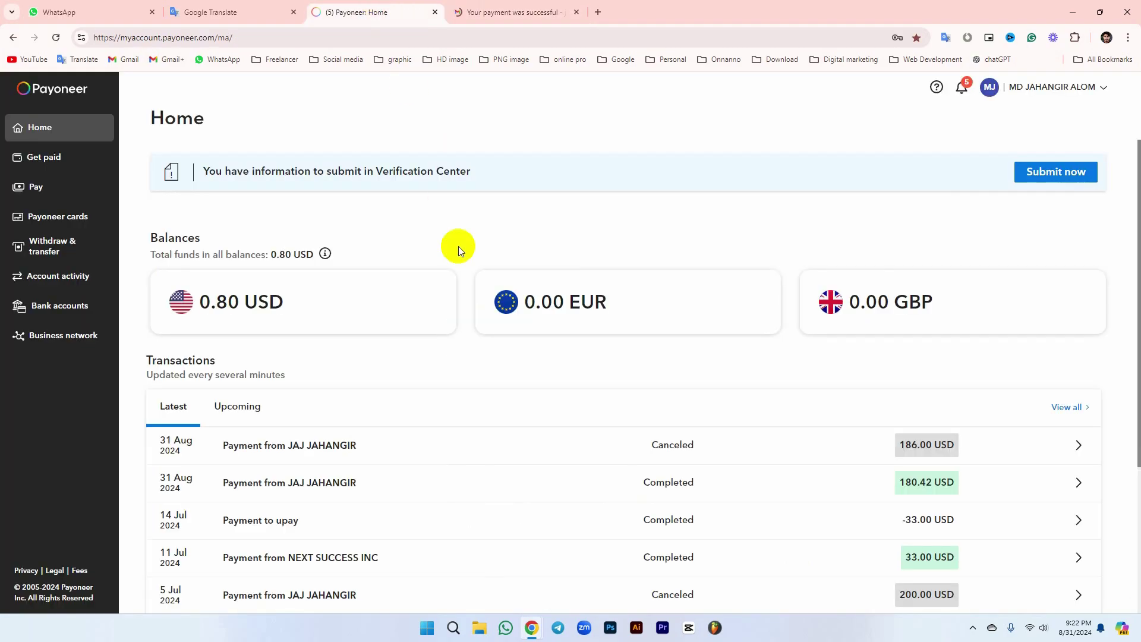
{"action": "left_click", "coordinate": [512, 12]}
{"action": "scroll", "coordinate": [596, 429], "scroll_direction": "down", "scroll_amount": 2}
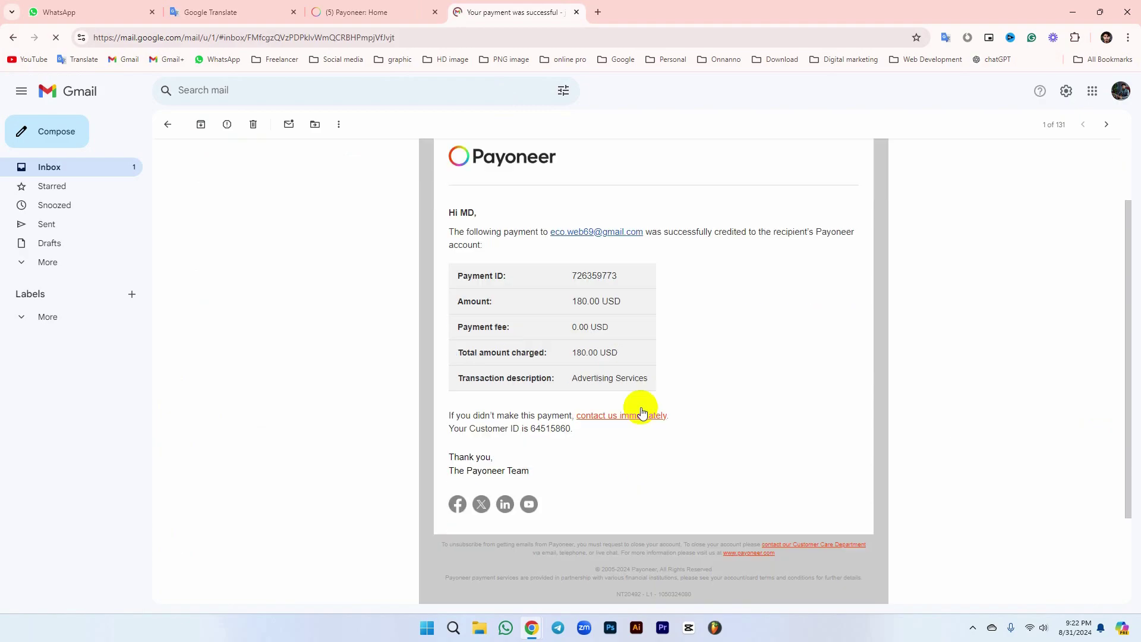
{"action": "scroll", "coordinate": [602, 310], "scroll_direction": "up", "scroll_amount": 2}
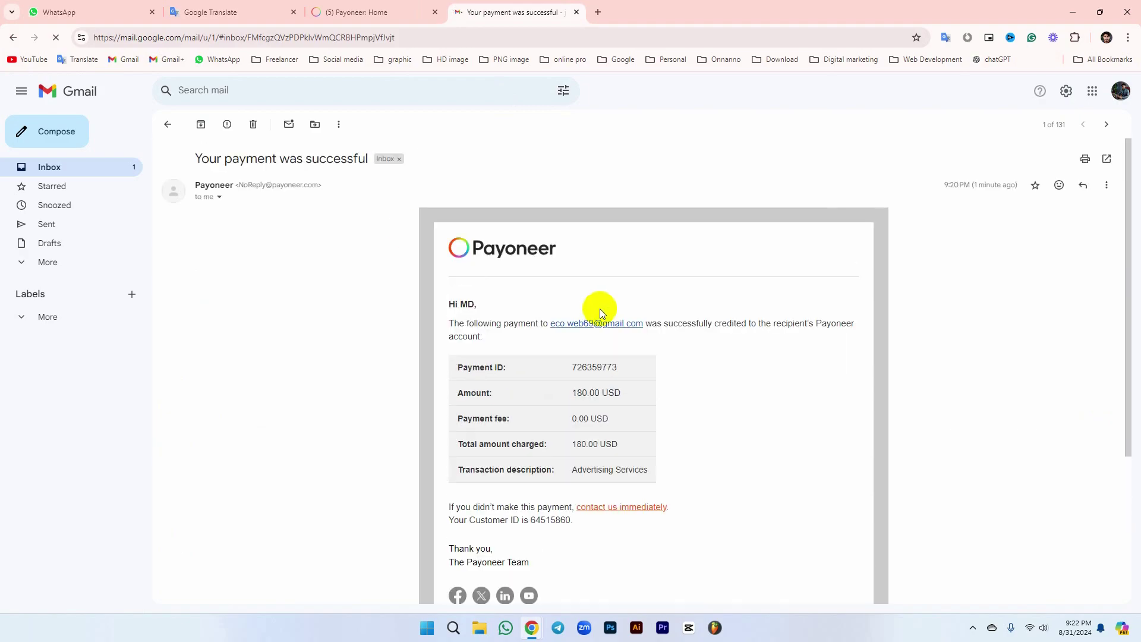
{"action": "scroll", "coordinate": [598, 314], "scroll_direction": "down", "scroll_amount": 2}
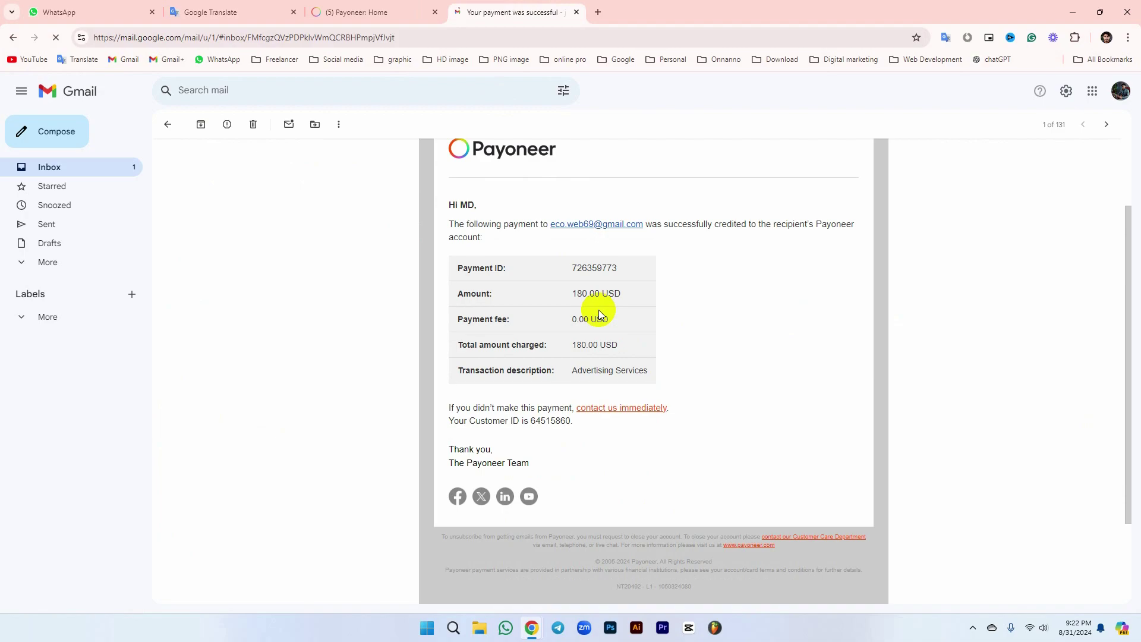
{"action": "scroll", "coordinate": [599, 314], "scroll_direction": "up", "scroll_amount": 2}
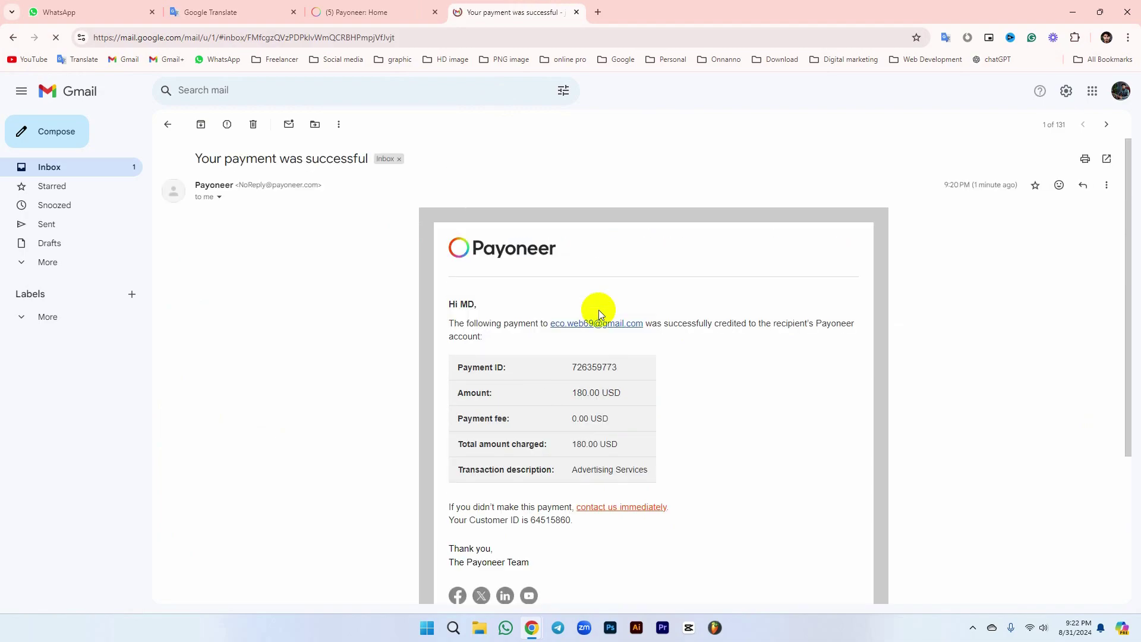
{"action": "scroll", "coordinate": [599, 314], "scroll_direction": "down", "scroll_amount": 2}
{"action": "scroll", "coordinate": [523, 309], "scroll_direction": "up", "scroll_amount": 2}
{"action": "left_click", "coordinate": [365, 12]}
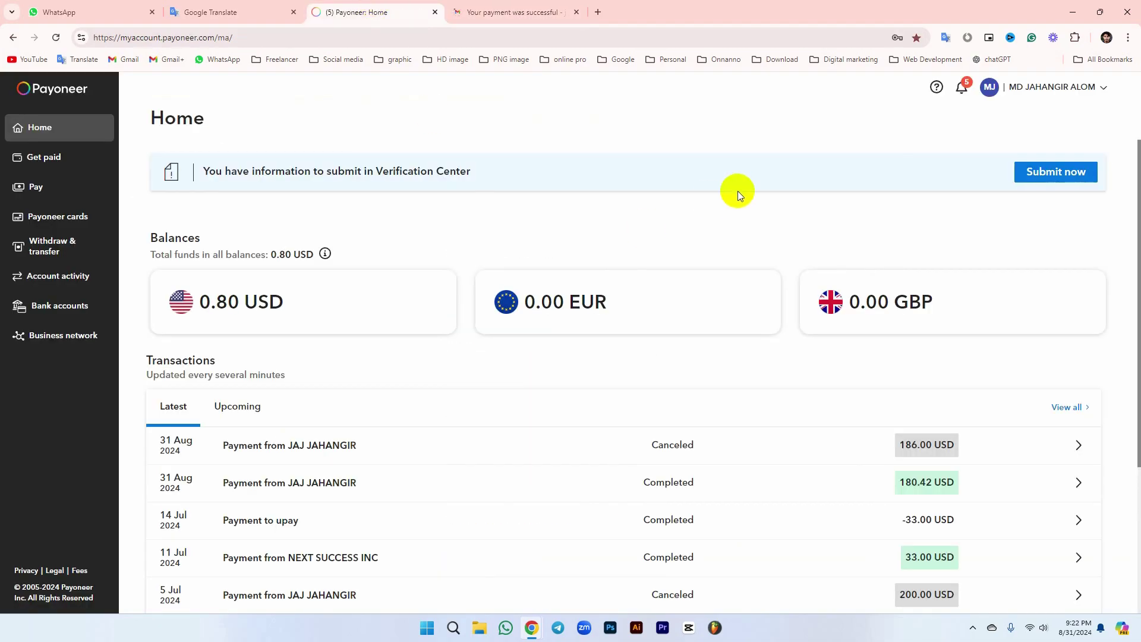